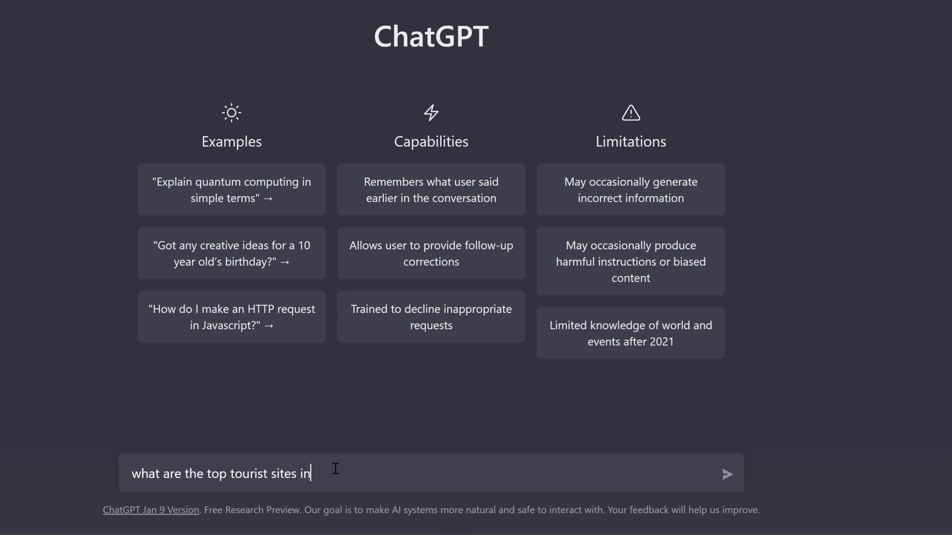
Step: Ask ChatGPT for the top tourist sites in New England
key(Return)
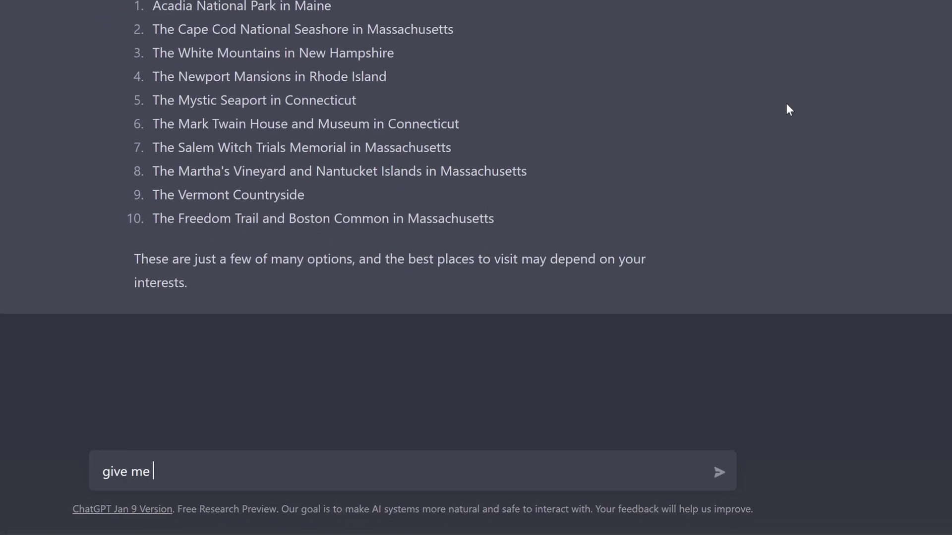
Step: Ask ChatGPT for just the site names, then for a table with latitude and longitude columns
text(te names)
key(Return)
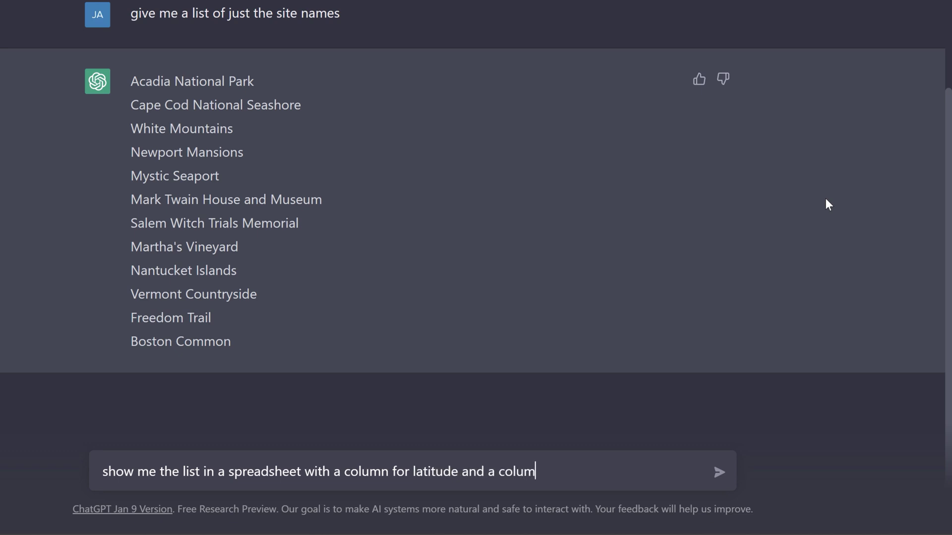
key(Return)
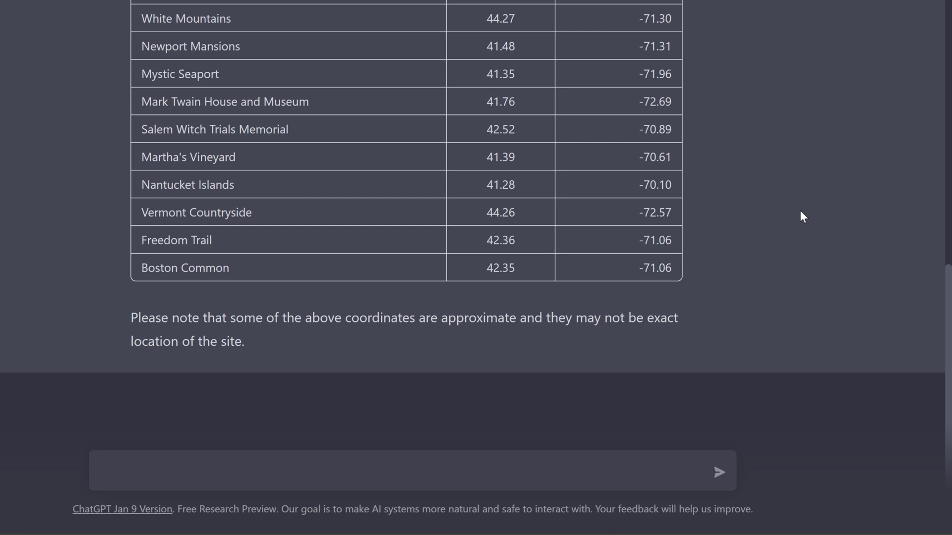
scroll(515, 108, up, 2)
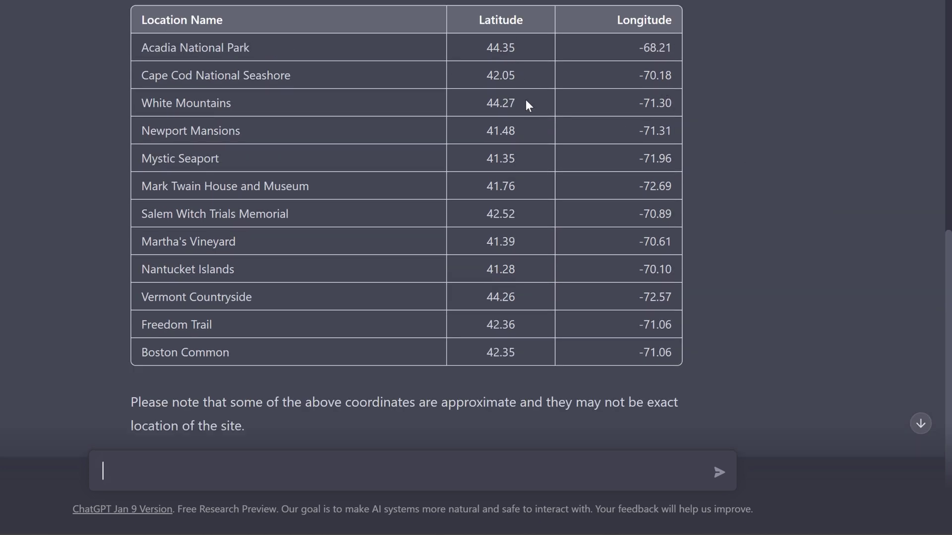
Step: Ask ChatGPT to add two more sites, getting Mohegan Sun and Mystic Aquarium
scroll(528, 105, down, 2)
text(add two additional si)
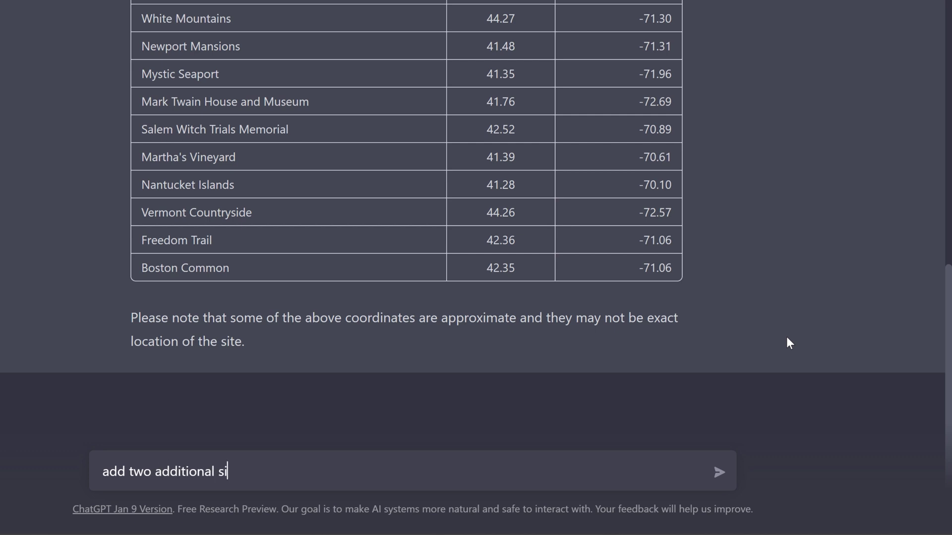
text(tes to the list)
key(Return)
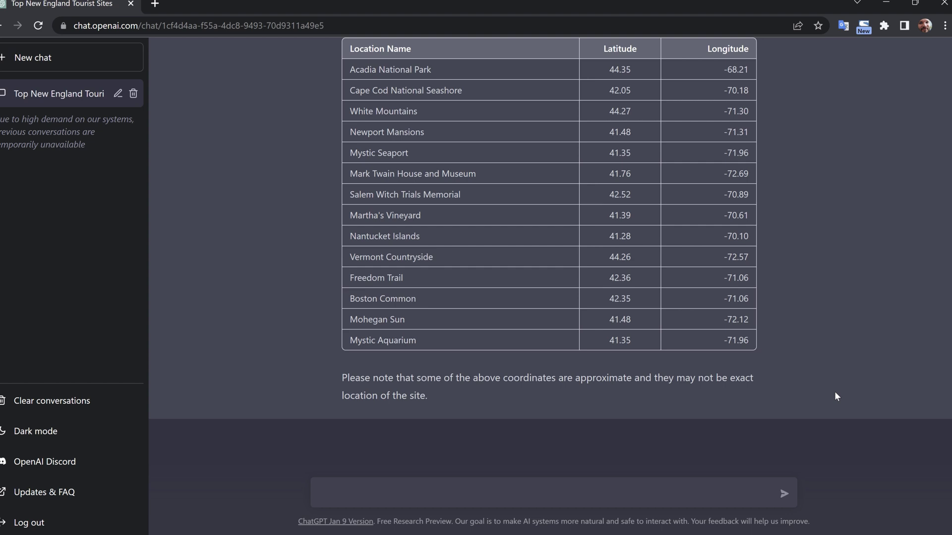
scroll(332, 172, up, 1)
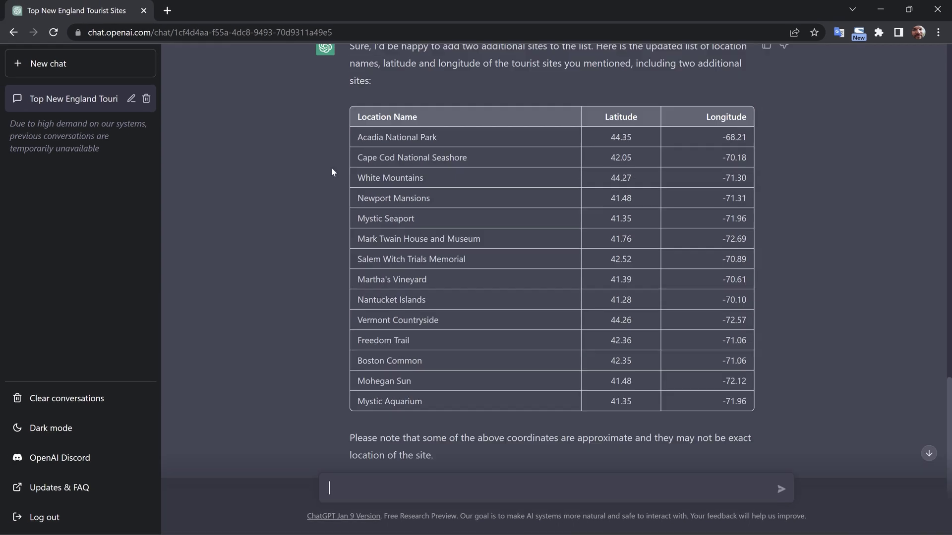
Step: Paste ChatGPT's coordinates table into a new blank Google Sheet and widen column A
click(167, 11)
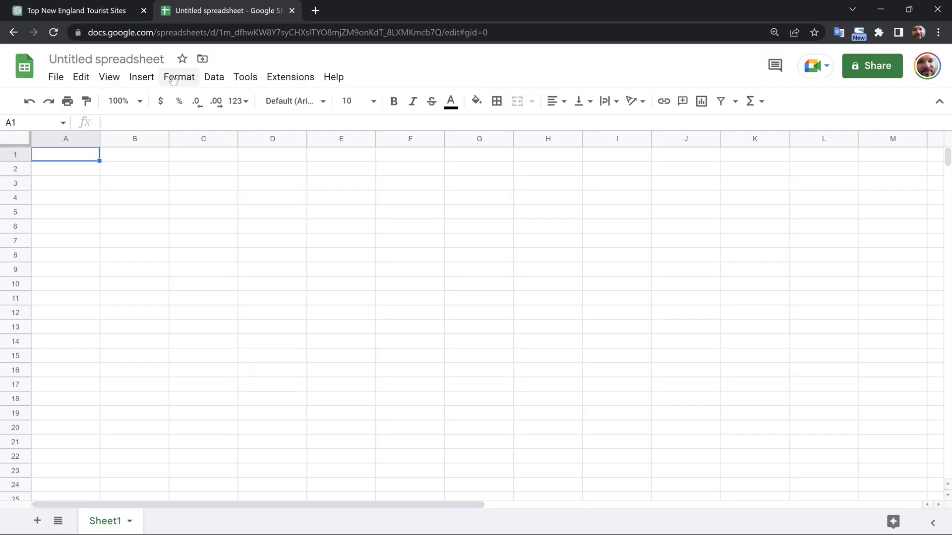
click(74, 11)
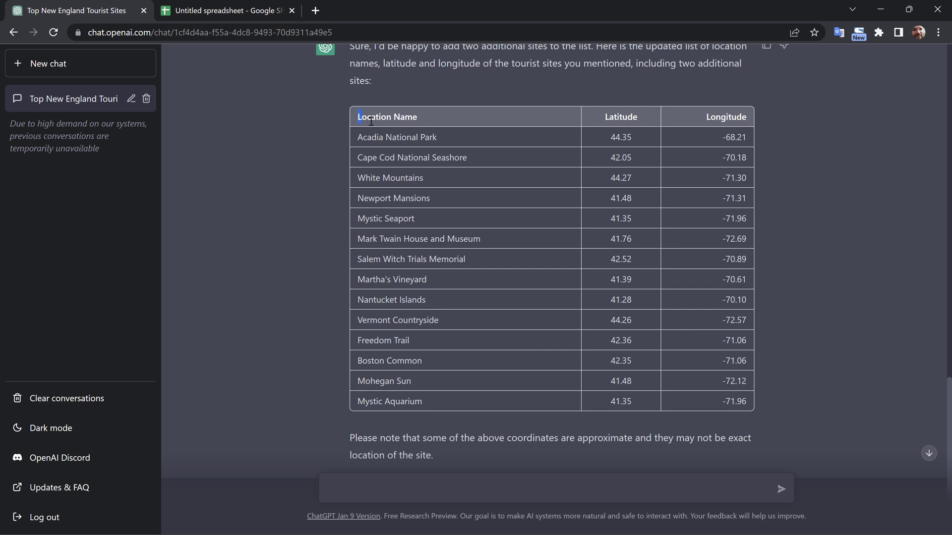
drag(371, 122, 746, 404)
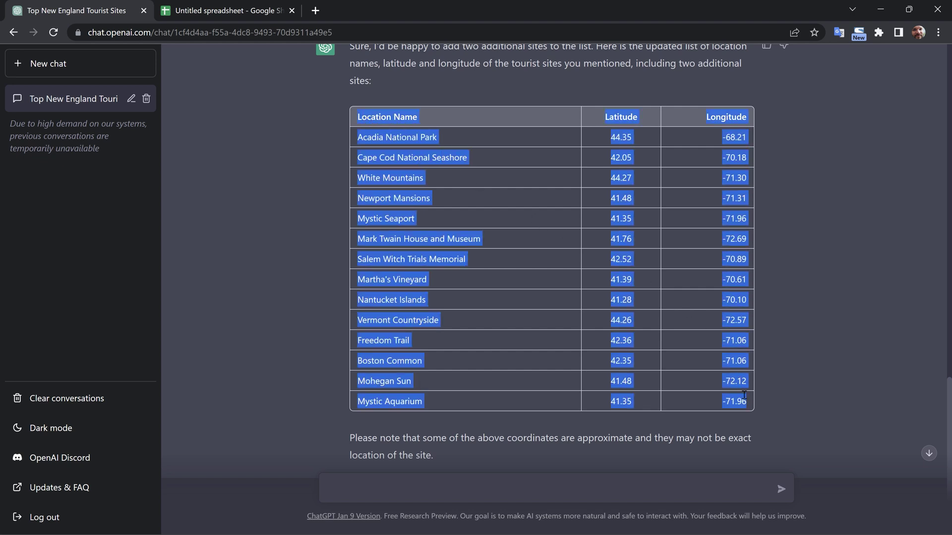
click(289, 11)
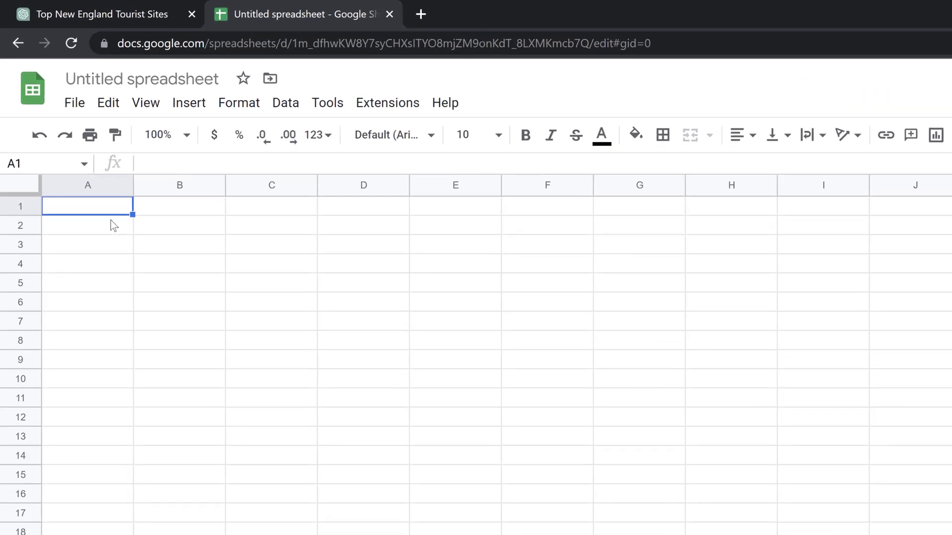
key(ctrl+v)
click(455, 436)
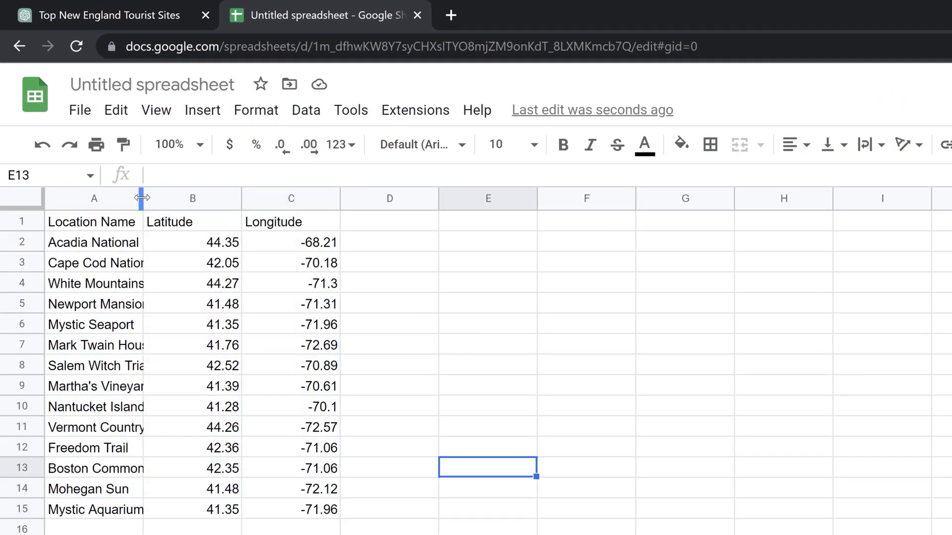
double_click(141, 198)
click(189, 304)
Step: Title the sheet 'Top 12 Tourist Sites in New England' and download it as CSV
click(146, 88)
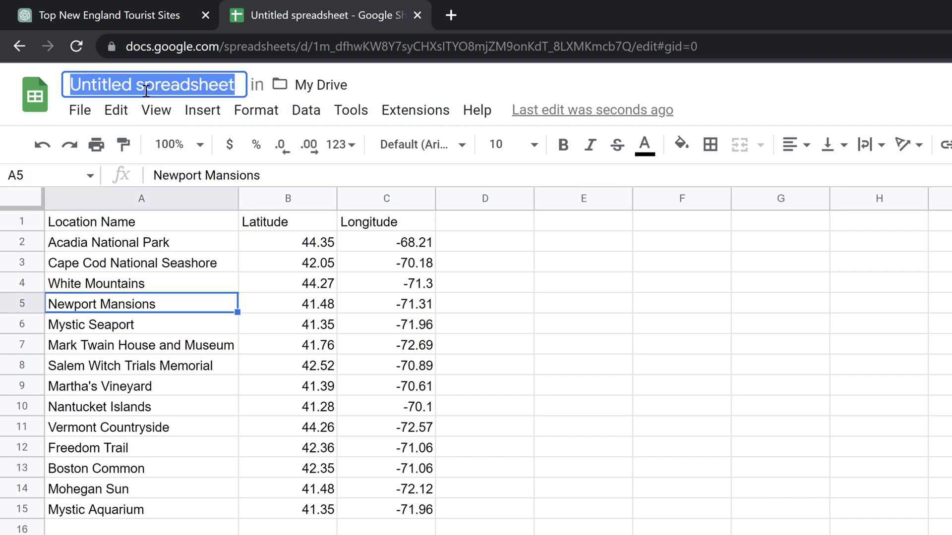
text(Top 12 )
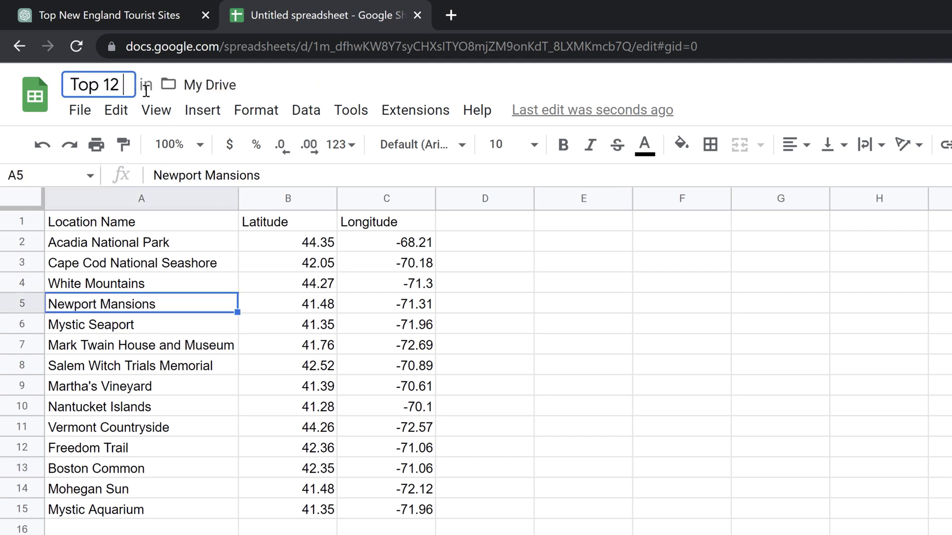
text(Tourist Site)
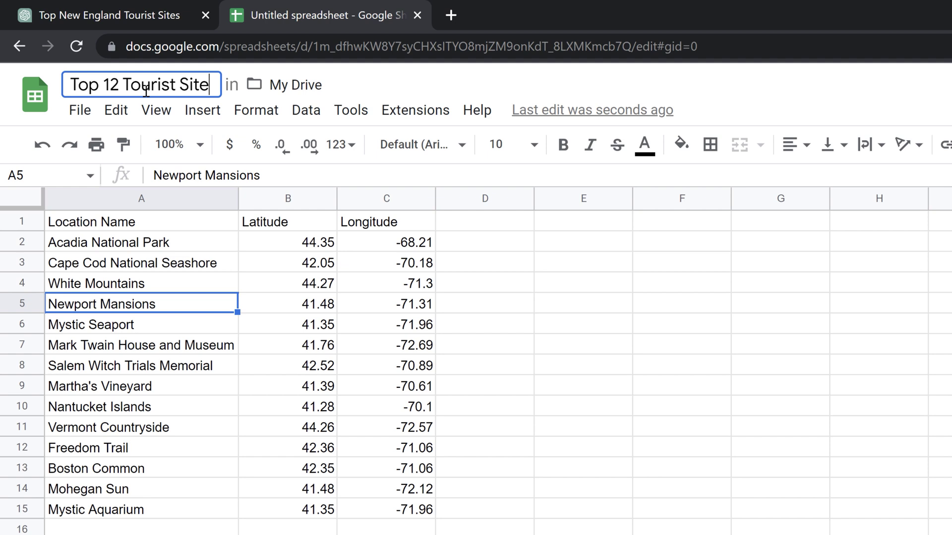
text(s in New England)
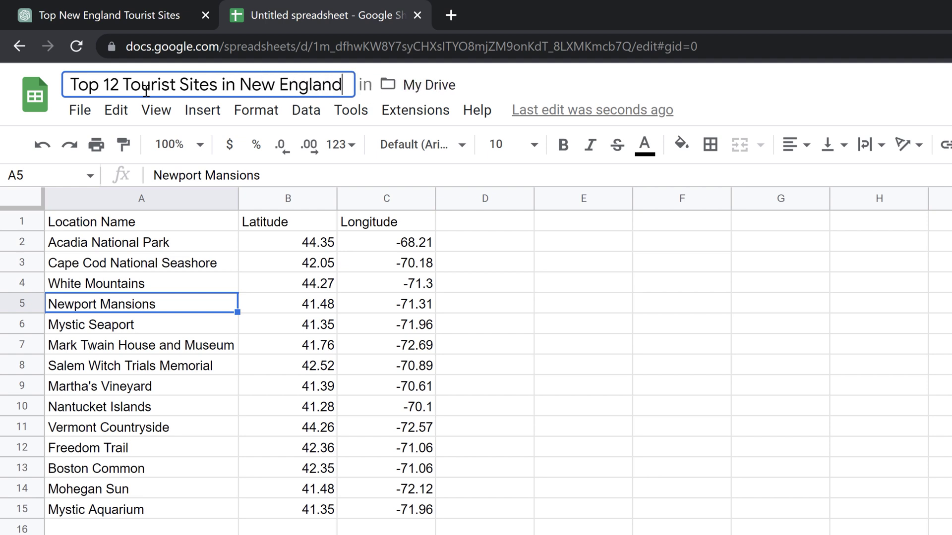
click(80, 110)
mouse_move(198, 350)
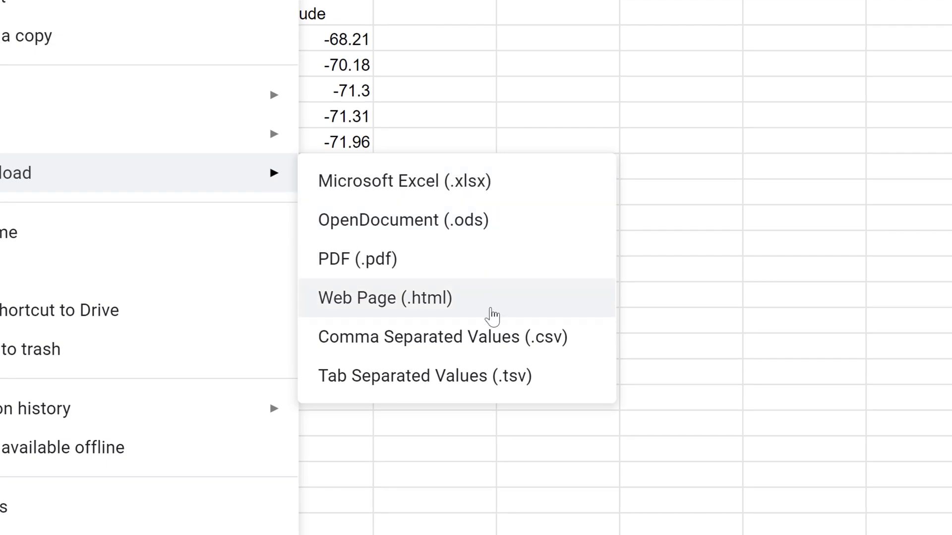
click(509, 340)
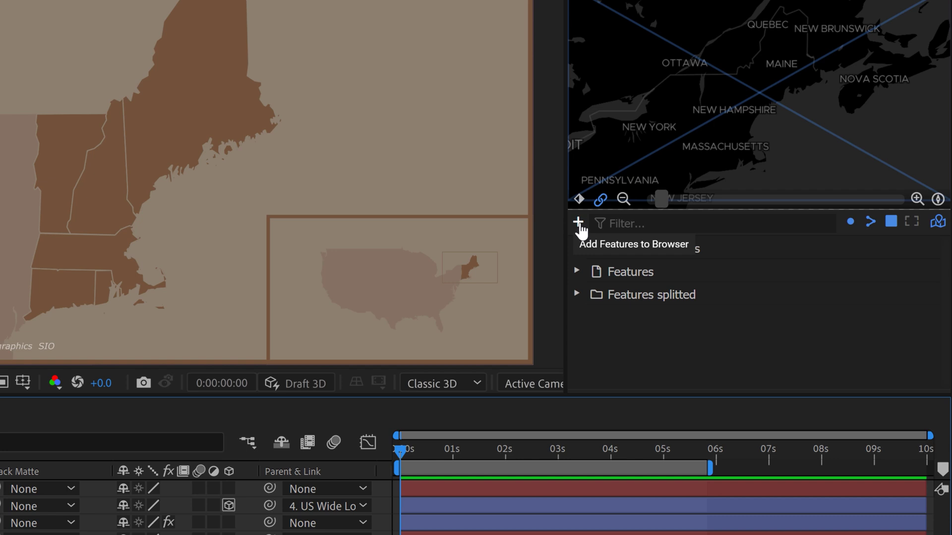
Step: Import the tourist-sites CSV into GEOlayers with the dark Color 5 Point style and draw it
click(721, 239)
click(607, 263)
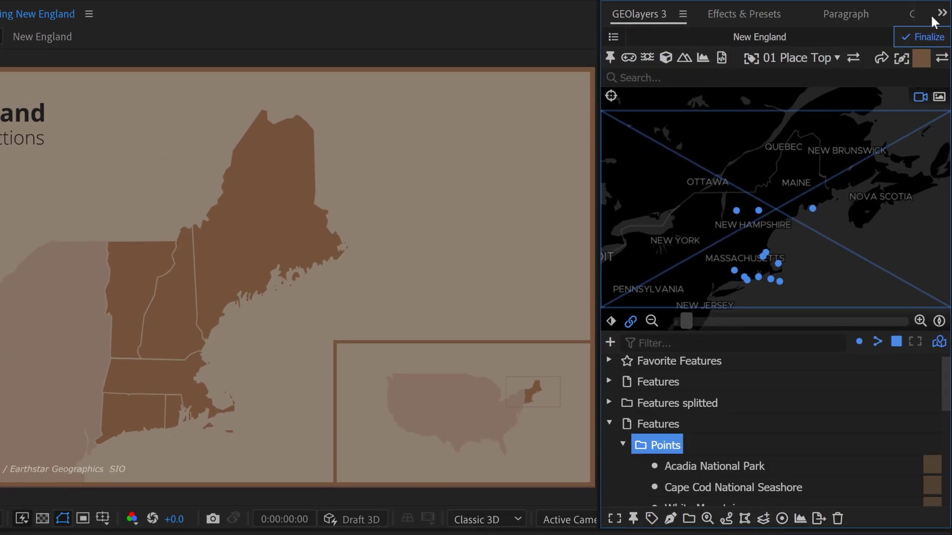
click(919, 60)
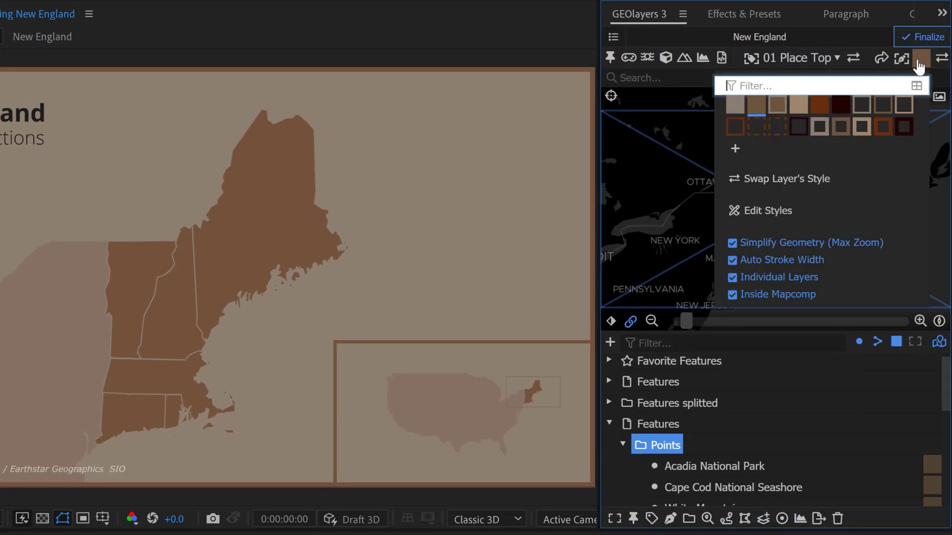
click(905, 130)
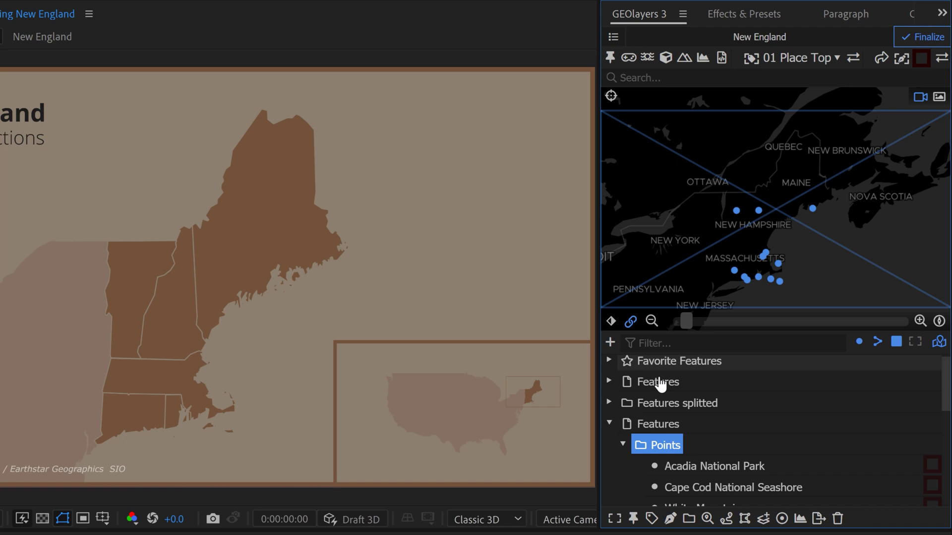
click(670, 518)
click(727, 447)
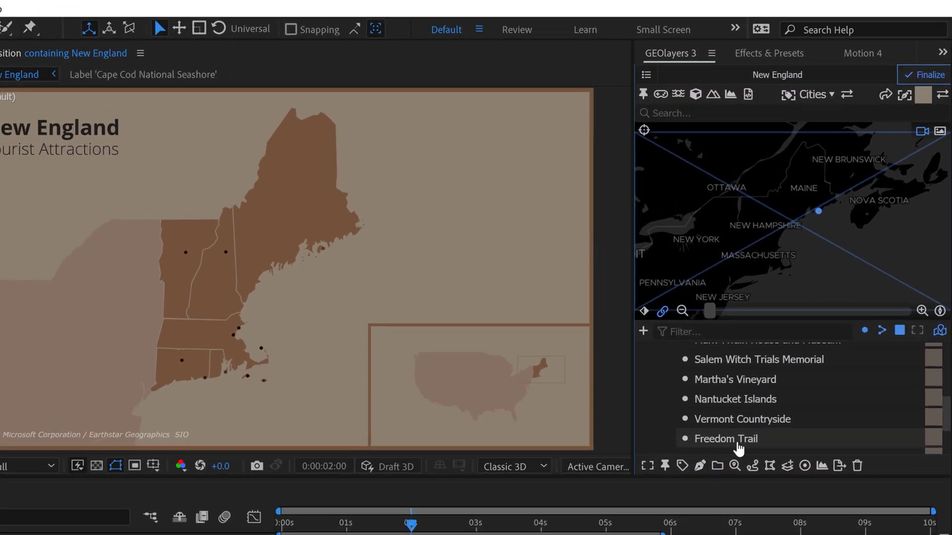
Step: Select all features, keep the Cities template, and bring up the label options
key(ctrl+a)
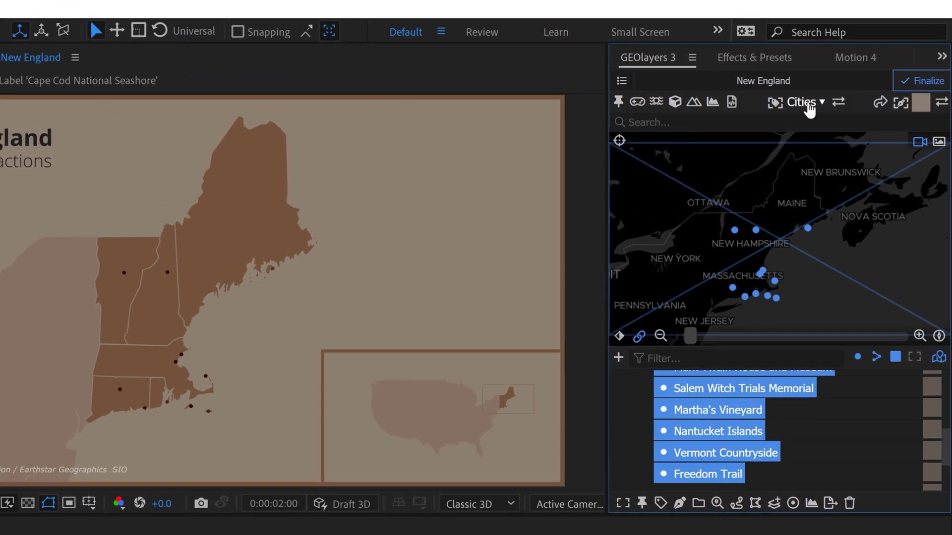
click(809, 103)
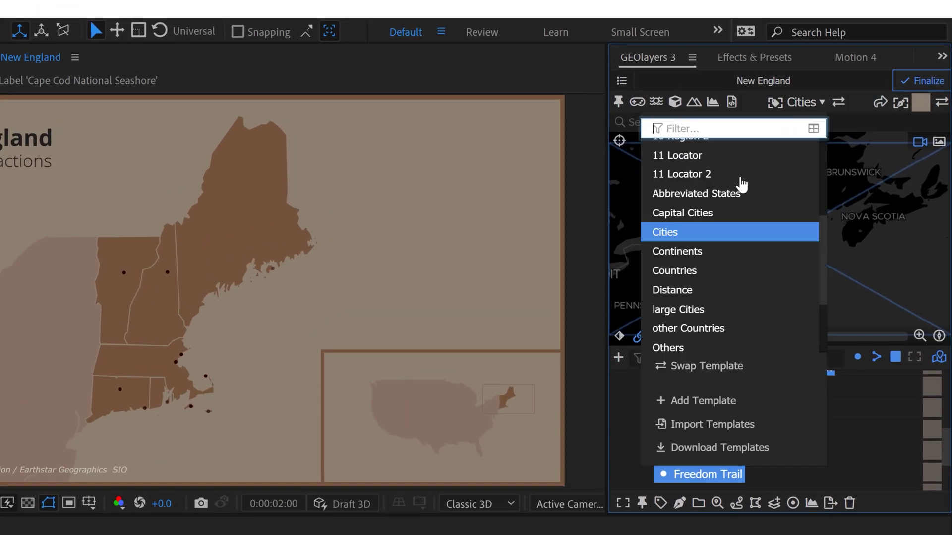
click(803, 102)
click(661, 503)
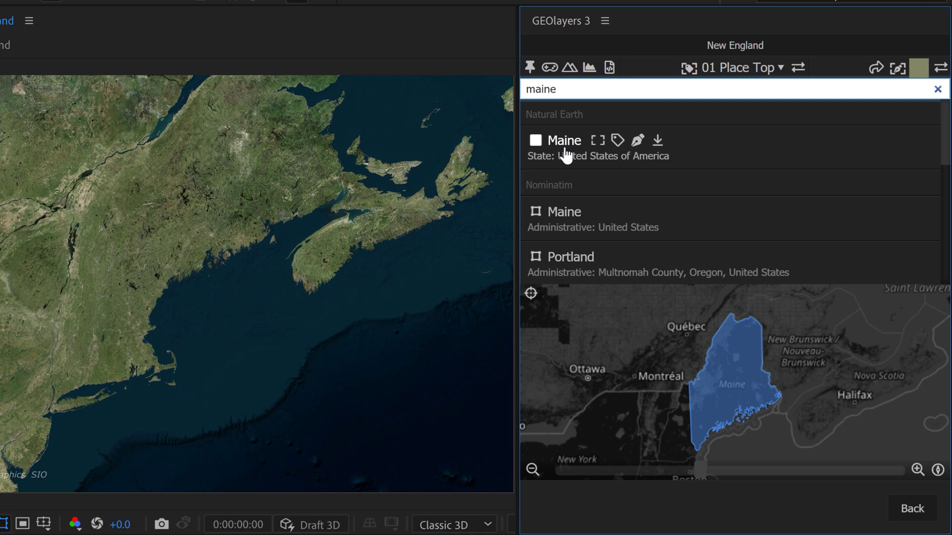
Step: Add the Maine and New Hampshire state shapes to the GEOlayers feature list
scroll(570, 198, down, 5)
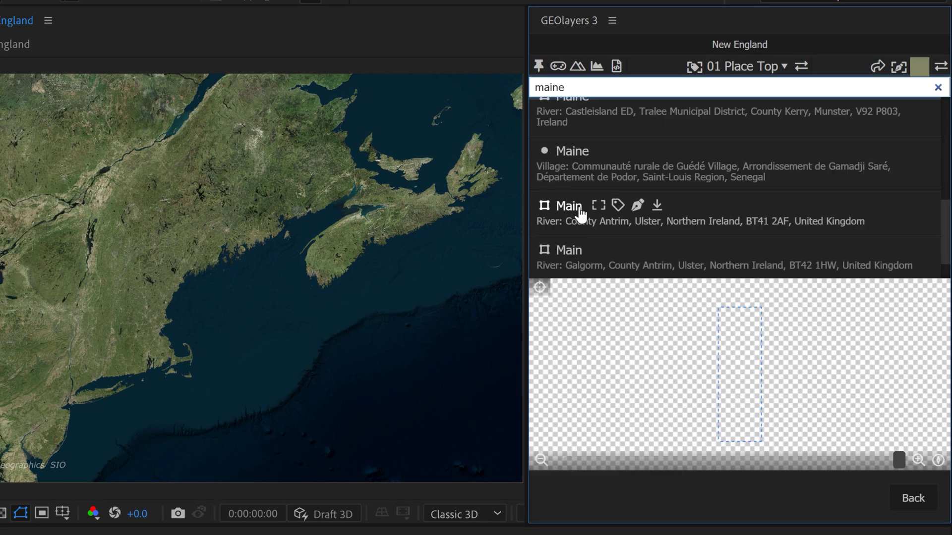
scroll(548, 159, up, 5)
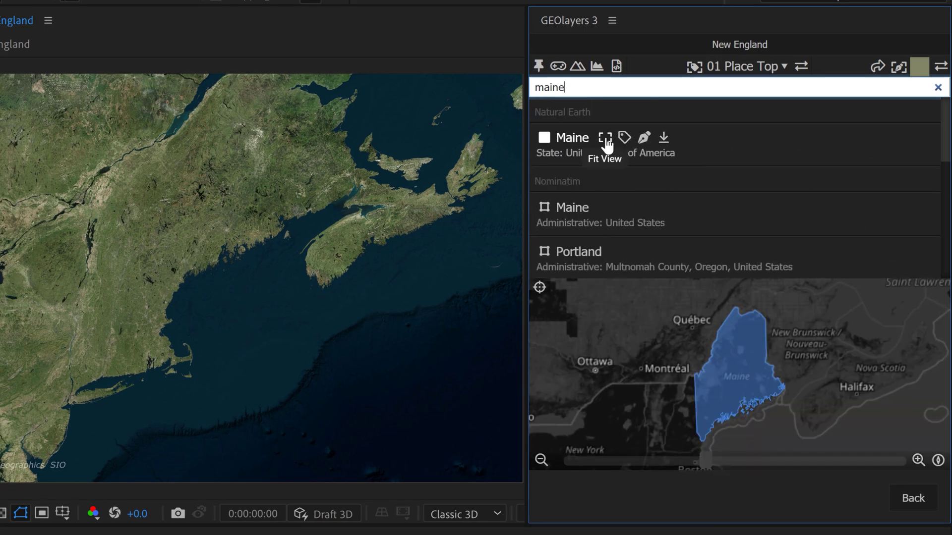
click(663, 138)
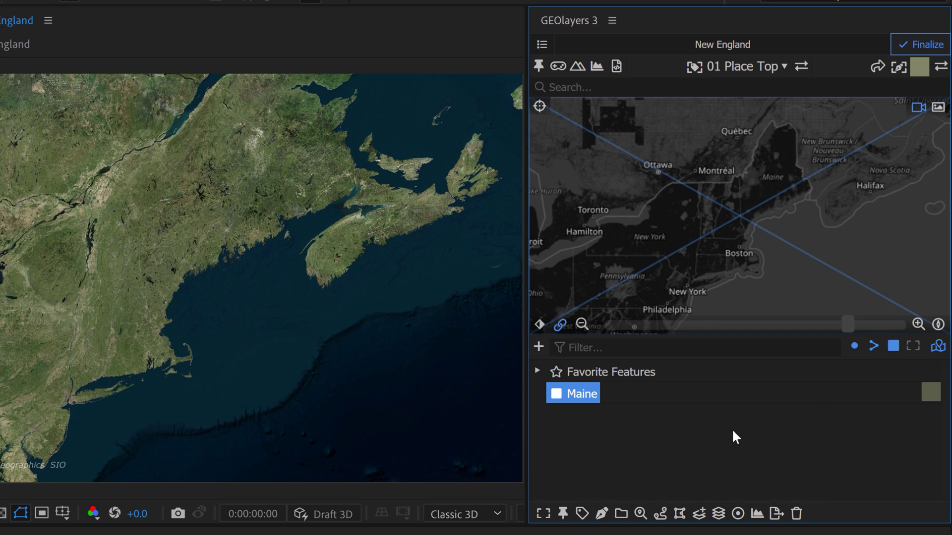
click(736, 199)
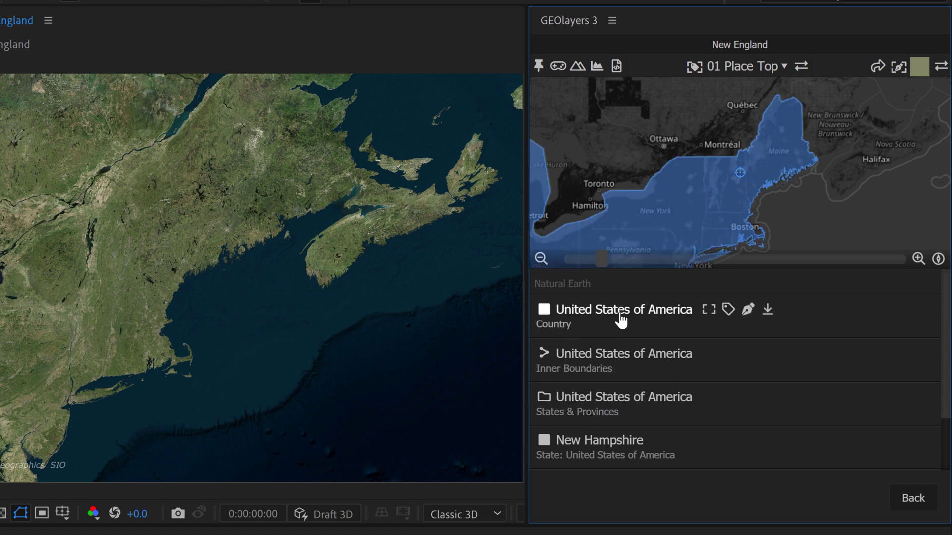
scroll(621, 319, down, 2)
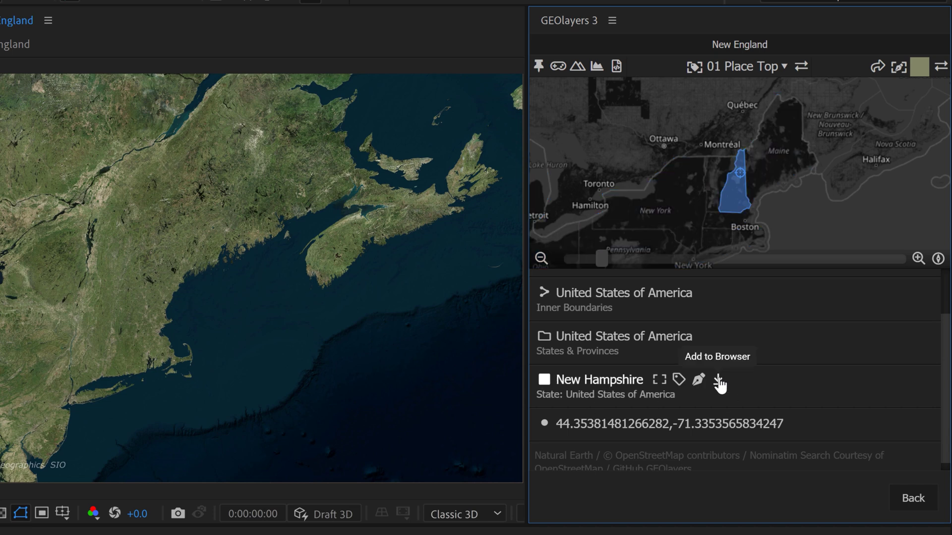
click(718, 384)
scroll(793, 416, down, 2)
click(697, 421)
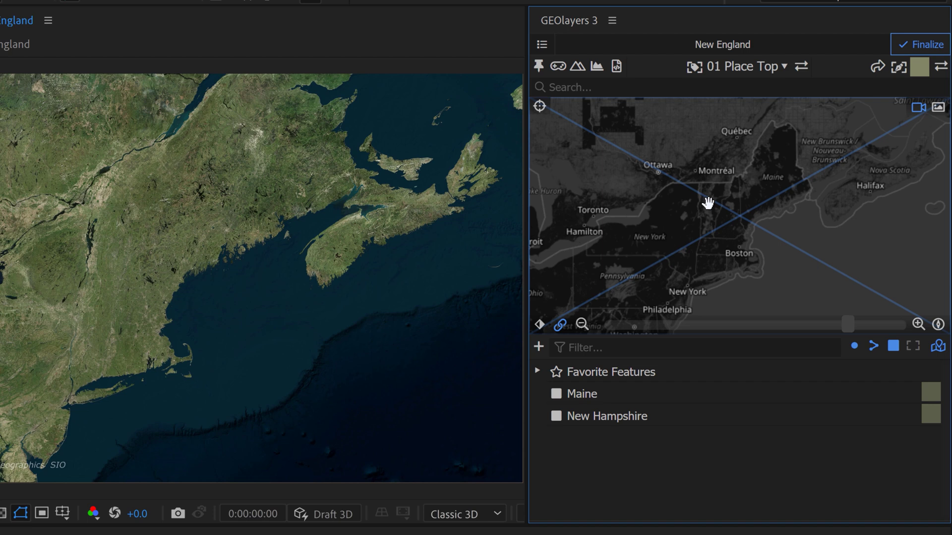
Step: Add the United States states-and-provinces set, picked from a point in Vermont
click(707, 203)
mouse_move(651, 410)
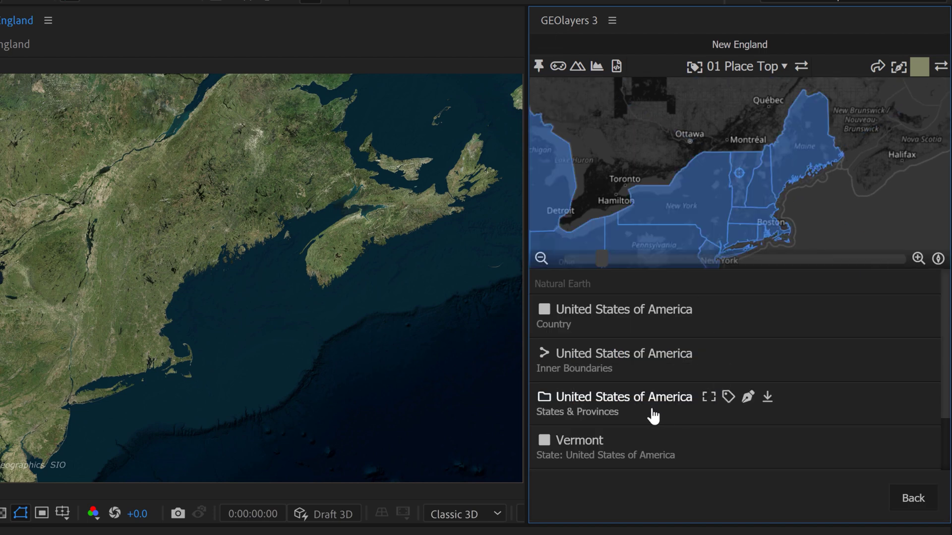
click(767, 397)
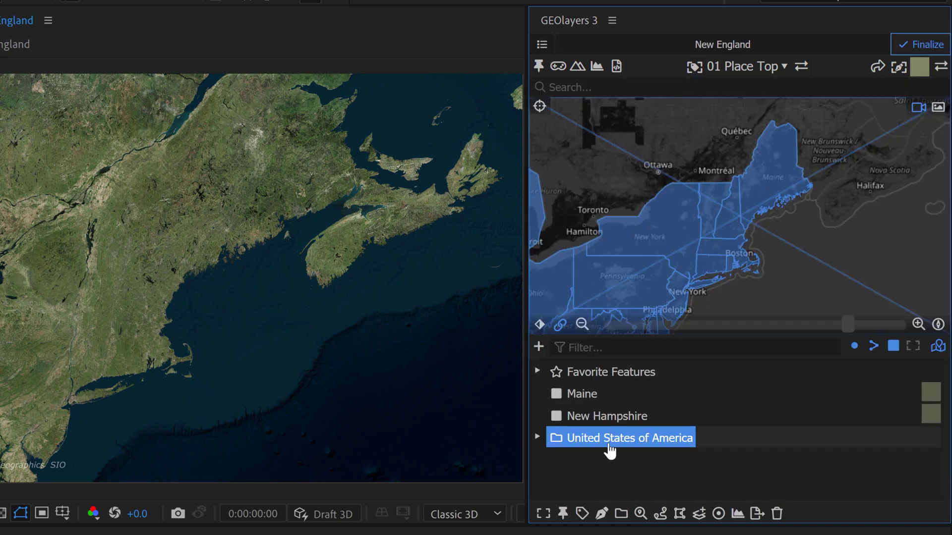